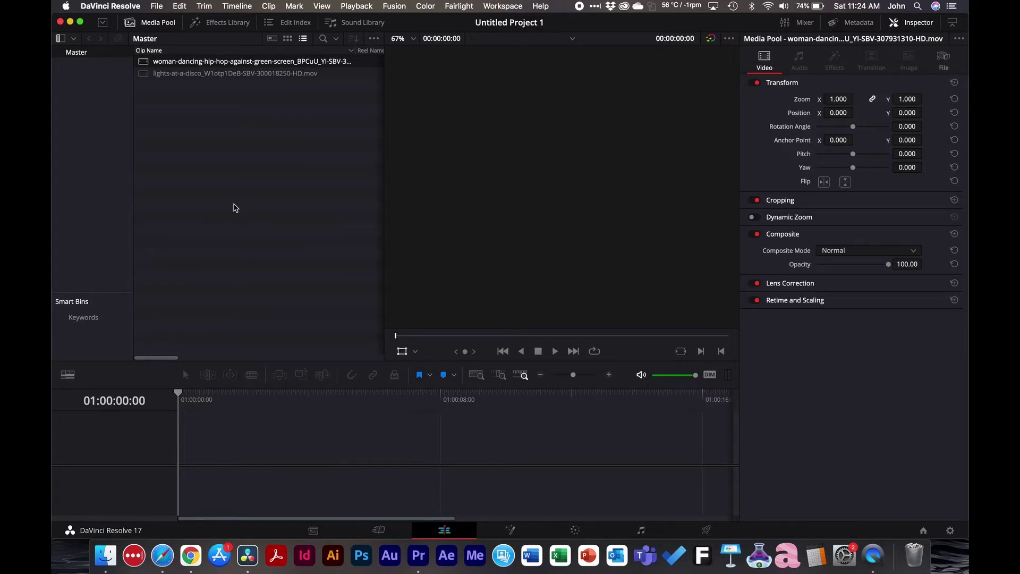
# - Drag the woman-dancing clip from the Media Pool onto the empty timeline to create Timeline 1
pyautogui.moveTo(194, 63); pyautogui.dragTo(181, 468)
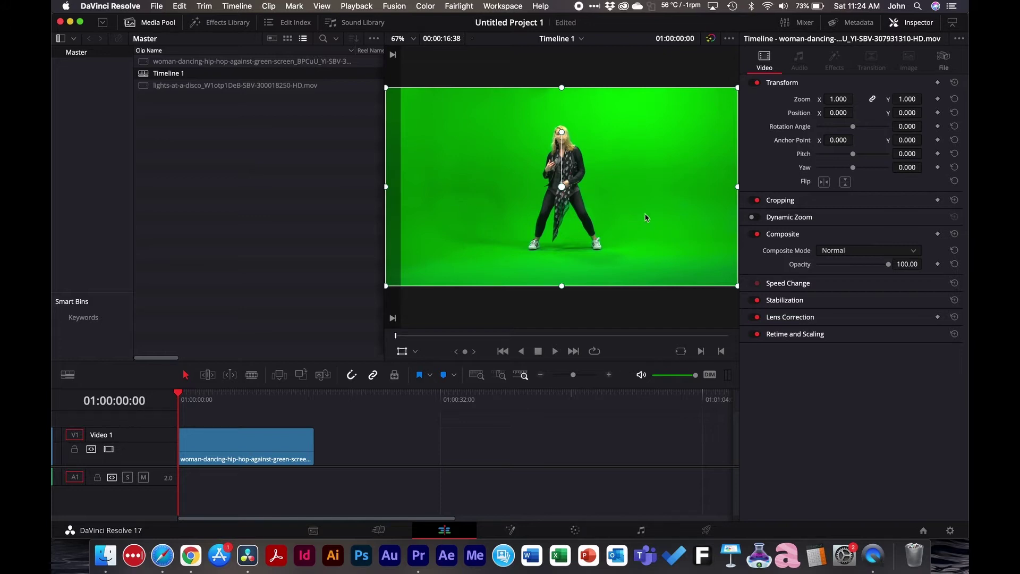
# - Move the dancer clip up to Video 2 and drop the lights-at-a-disco clip onto Video 1
pyautogui.moveTo(222, 439); pyautogui.dragTo(221, 426)
pyautogui.scroll(2, 235, 443)
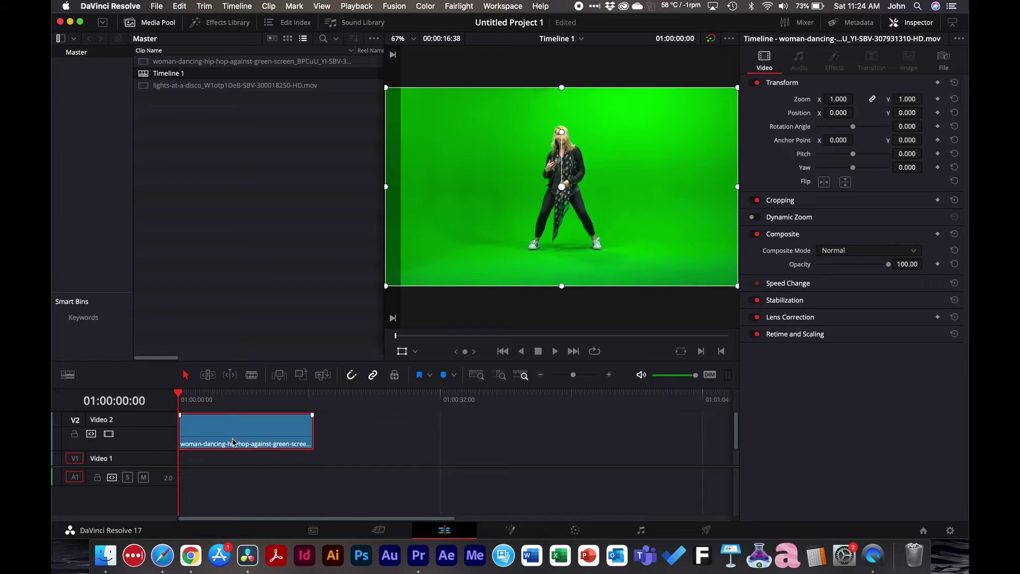
pyautogui.click(173, 88)
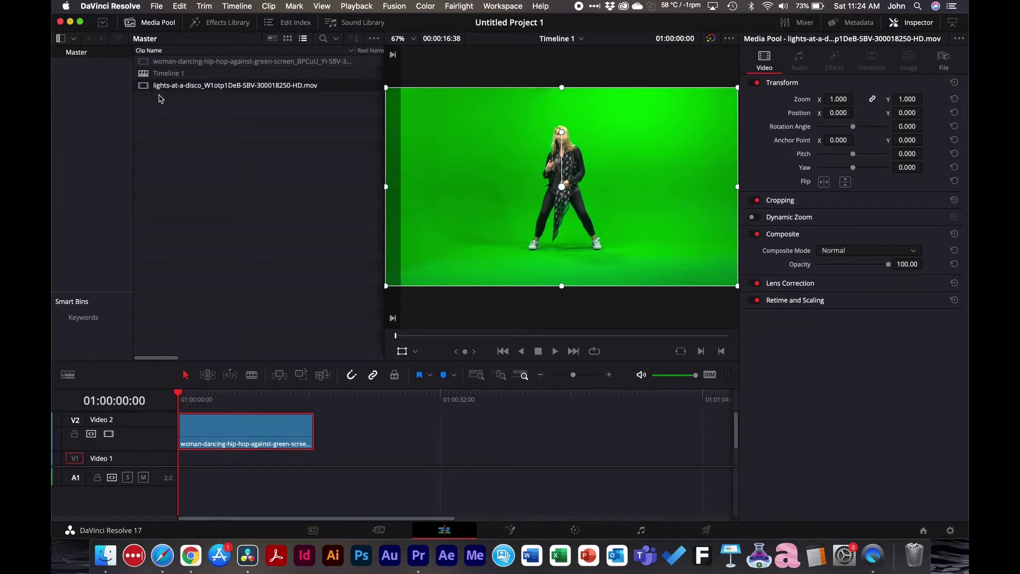
pyautogui.moveTo(166, 91); pyautogui.dragTo(345, 456)
# - Slide the disco-lights clip to the timeline start and reselect the dancer clip
pyautogui.moveTo(364, 405); pyautogui.dragTo(376, 403)
pyautogui.click(340, 454)
pyautogui.moveTo(340, 455); pyautogui.dragTo(187, 455)
pyautogui.moveTo(218, 404)
pyautogui.mouseDown()
pyautogui.moveTo(179, 400)
pyautogui.moveTo(207, 401)
pyautogui.mouseUp()
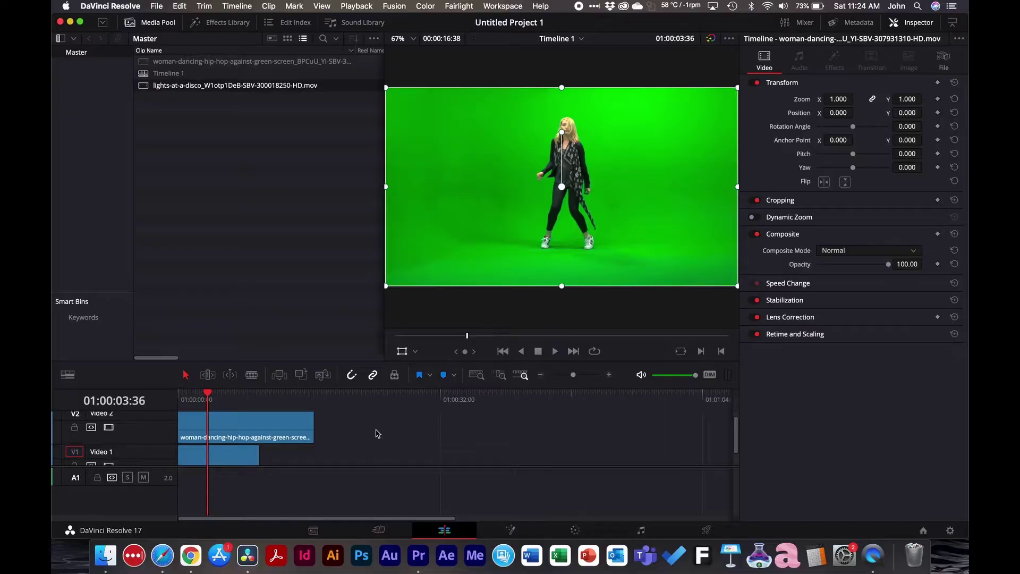
pyautogui.click(277, 427)
# - Apply the 3D Keyer from the Effects Library to the dancer clip on Video 2
pyautogui.click(234, 24)
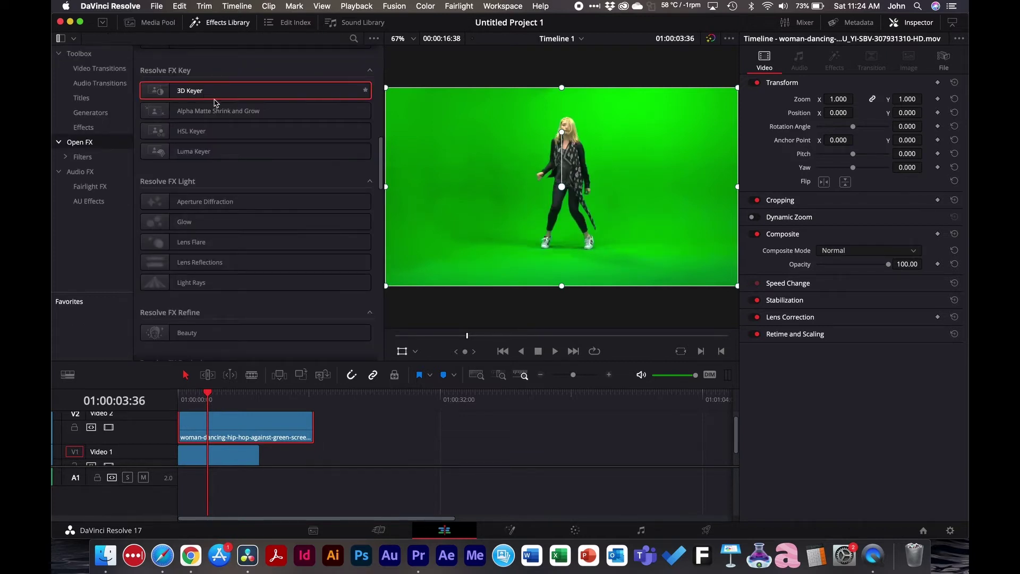
pyautogui.scroll(2, 215, 102)
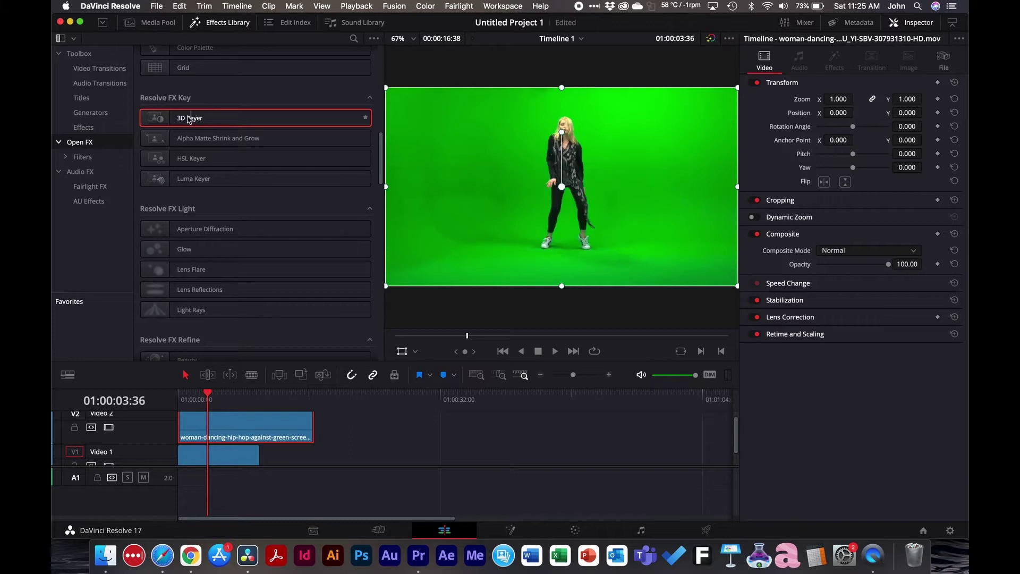
pyautogui.moveTo(192, 118); pyautogui.dragTo(228, 428)
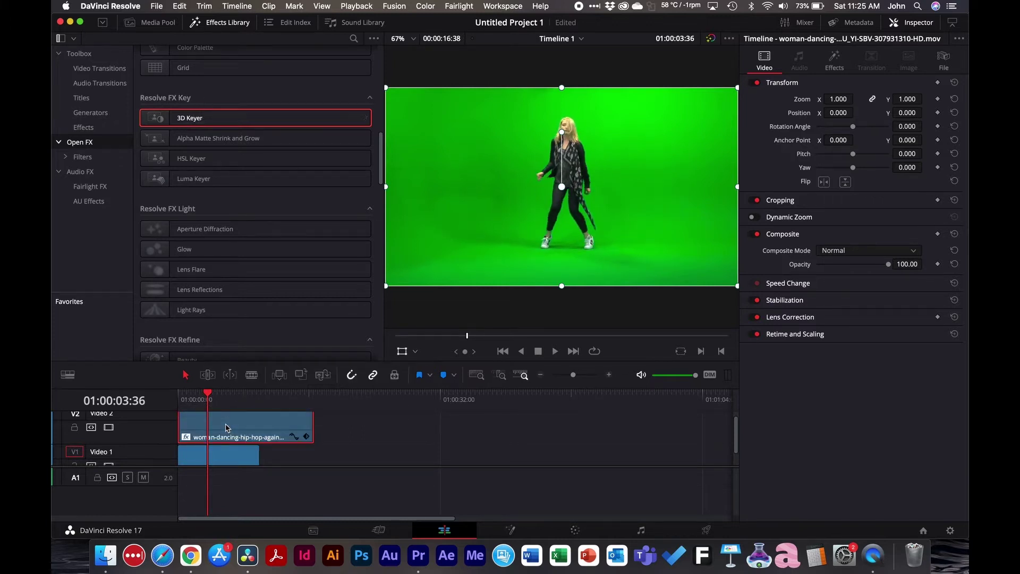
# - Set the viewer overlay to Open FX Overlay and show the 3D Keyer settings in the Inspector
pyautogui.click(416, 353)
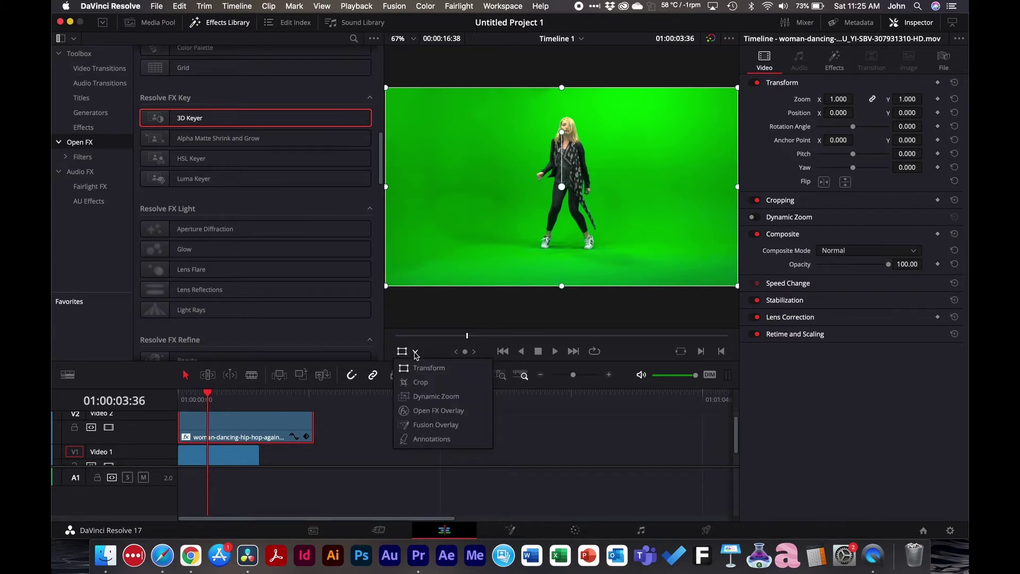
pyautogui.click(453, 412)
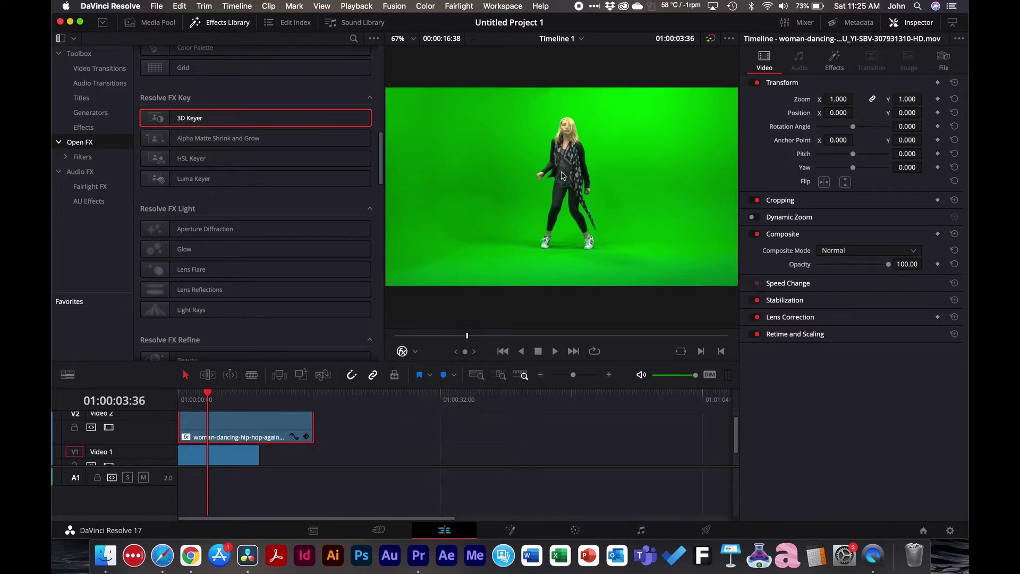
pyautogui.click(834, 63)
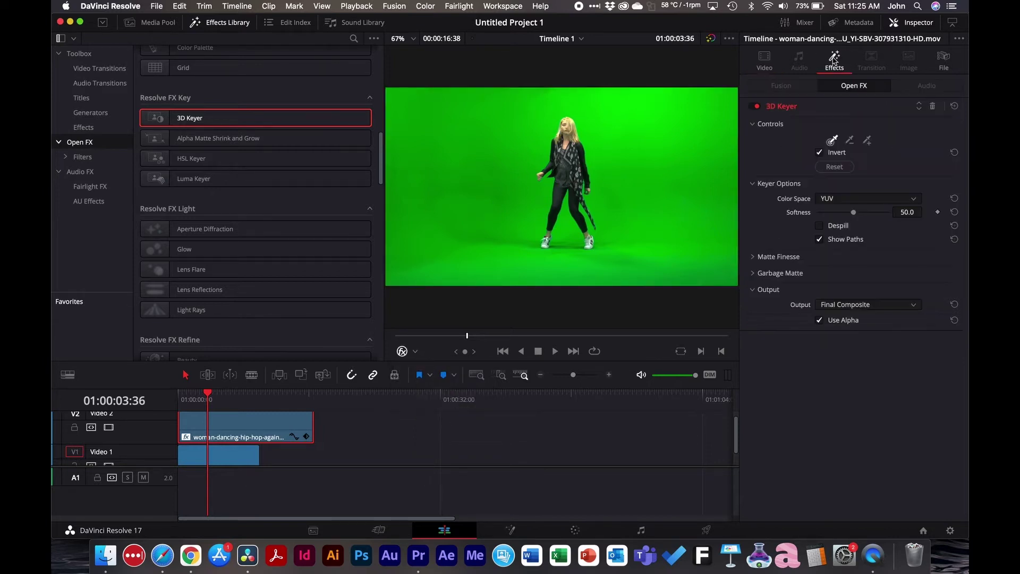
# - Key out the green backdrop with a 3D Keyer Picker stroke, then save the project
pyautogui.click(915, 23)
pyautogui.click(915, 23)
pyautogui.click(834, 141)
pyautogui.moveTo(678, 132); pyautogui.dragTo(648, 136)
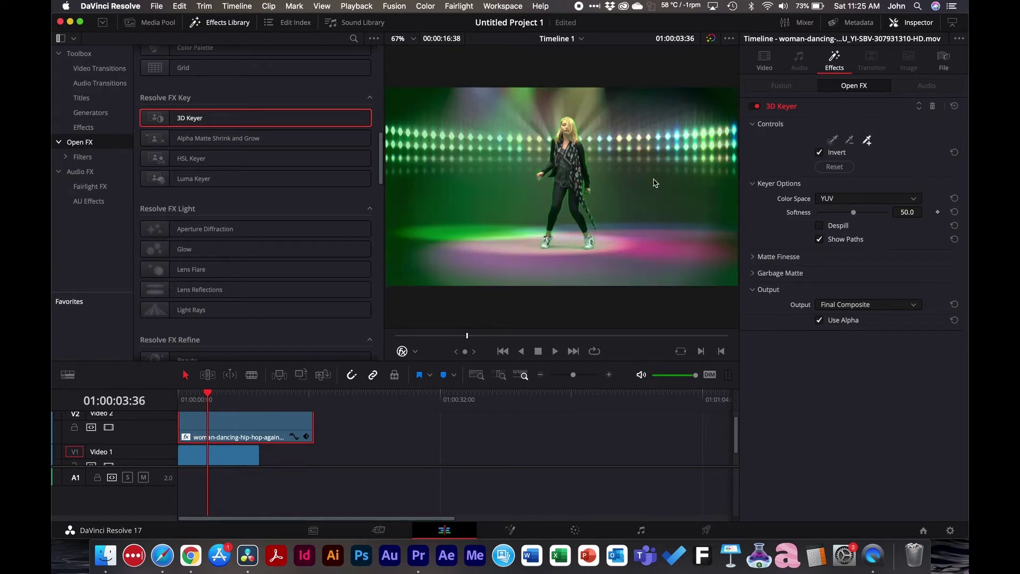
pyautogui.press('super+s')
pyautogui.click(869, 141)
# - Add sample strokes over leftover green at the top, right edge, left side and floor
pyautogui.moveTo(649, 108); pyautogui.dragTo(656, 125)
pyautogui.moveTo(717, 146); pyautogui.dragTo(727, 175)
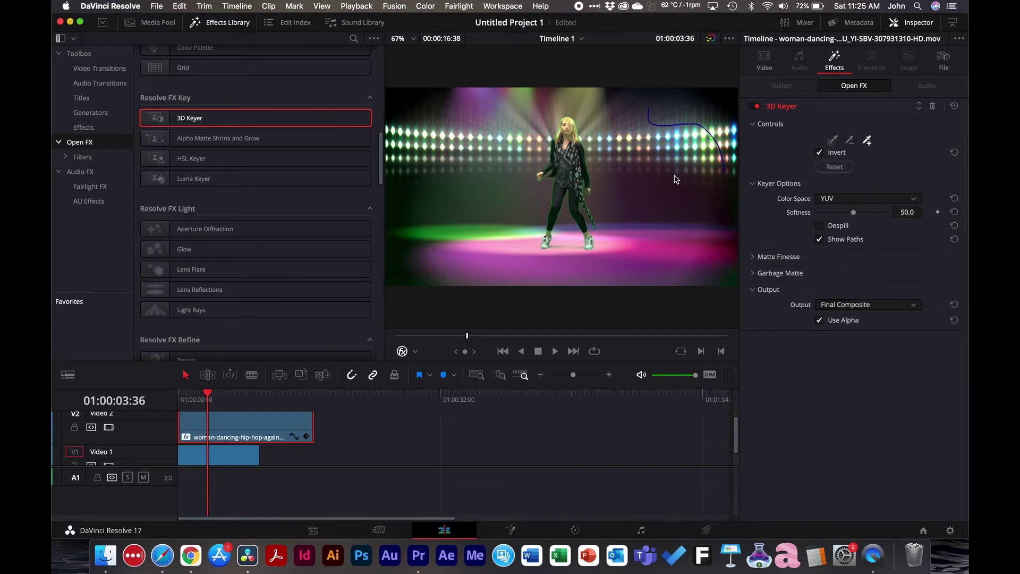
pyautogui.moveTo(691, 214)
pyautogui.mouseDown()
pyautogui.moveTo(718, 245)
pyautogui.moveTo(693, 260)
pyautogui.moveTo(728, 277)
pyautogui.mouseUp()
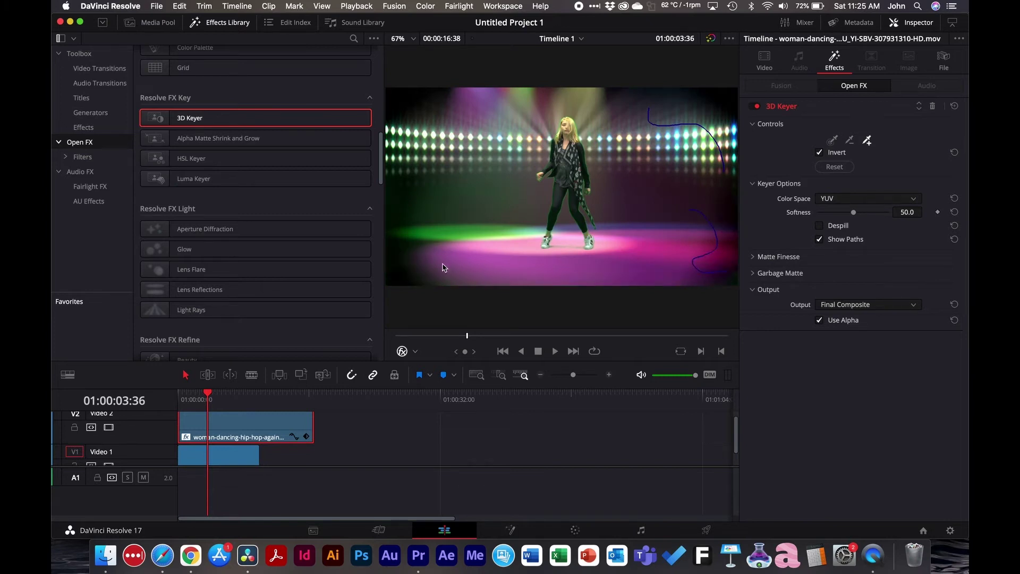
pyautogui.moveTo(435, 270)
pyautogui.mouseDown()
pyautogui.moveTo(405, 274)
pyautogui.moveTo(405, 234)
pyautogui.mouseUp()
pyautogui.moveTo(450, 100)
pyautogui.mouseDown()
pyautogui.moveTo(429, 102)
pyautogui.moveTo(403, 159)
pyautogui.mouseUp()
pyautogui.moveTo(586, 111); pyautogui.dragTo(609, 132)
pyautogui.moveTo(617, 259); pyautogui.dragTo(511, 274)
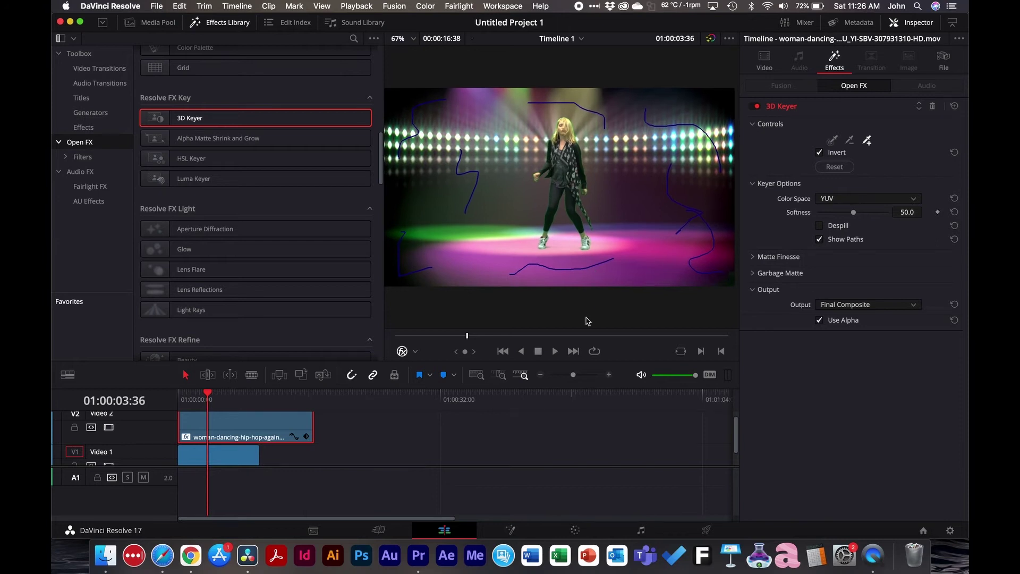
pyautogui.scroll(5, 583, 178)
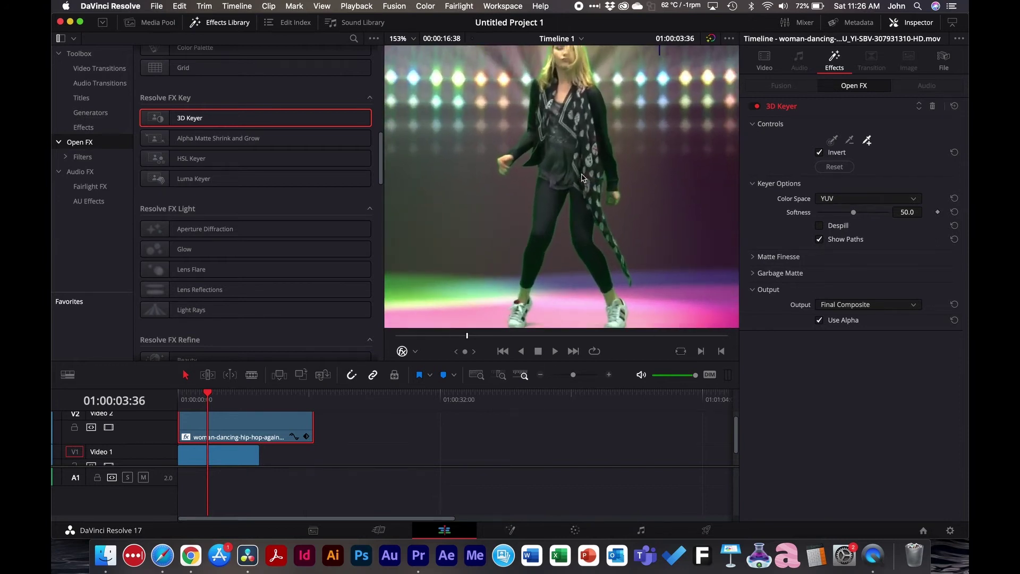
# - Zoom in on the dancer and enable Despill in the 3D Keyer's Keyer Options
pyautogui.scroll(3, 582, 178)
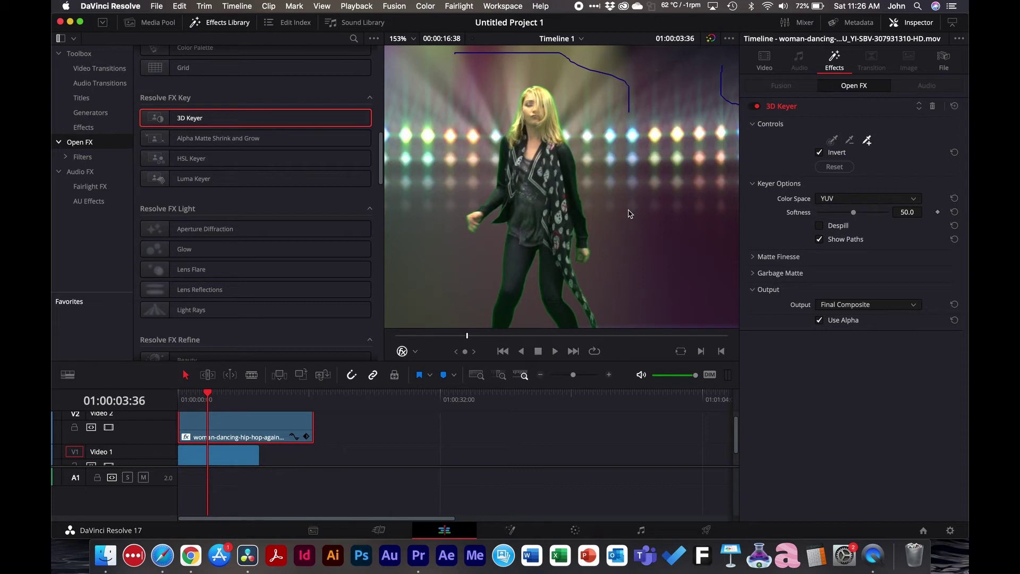
pyautogui.click(820, 225)
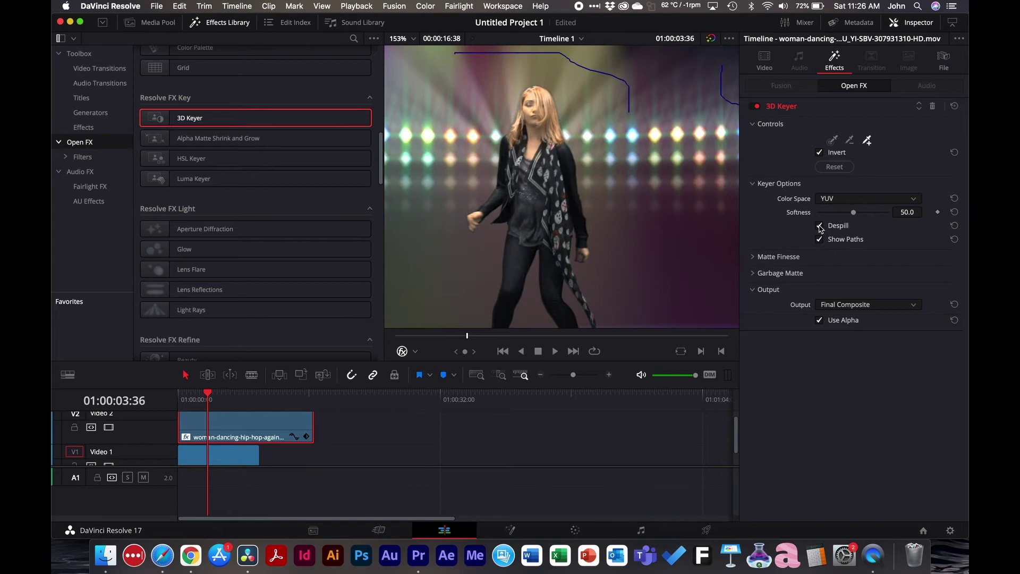